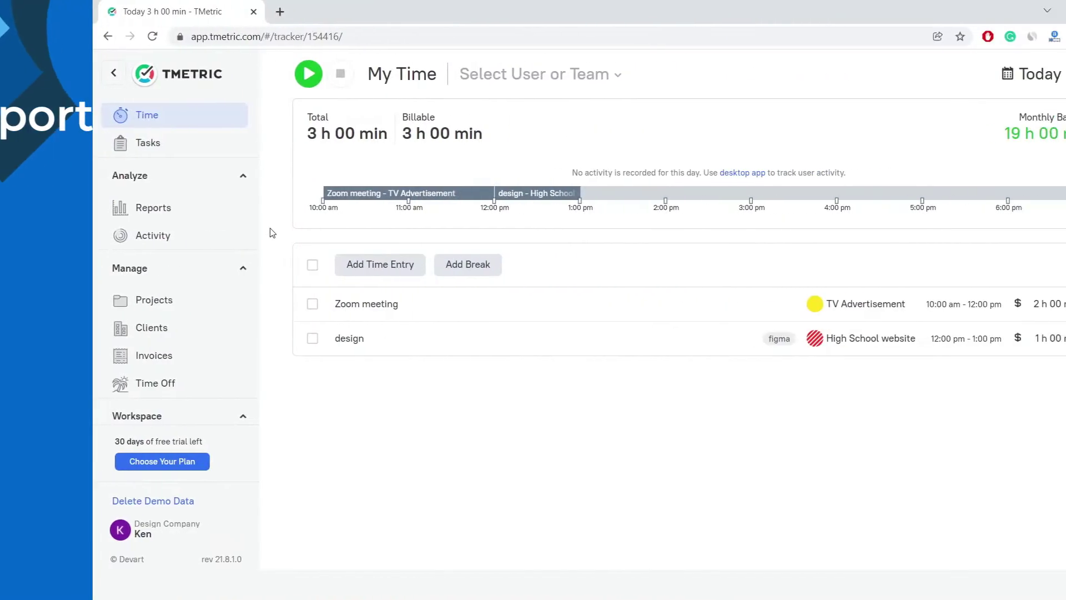
- Open this week's Projects Summary and expand Company LTD to reveal its TV Advertisement project
{"action": "mouse_move", "coordinate": [211, 209]}
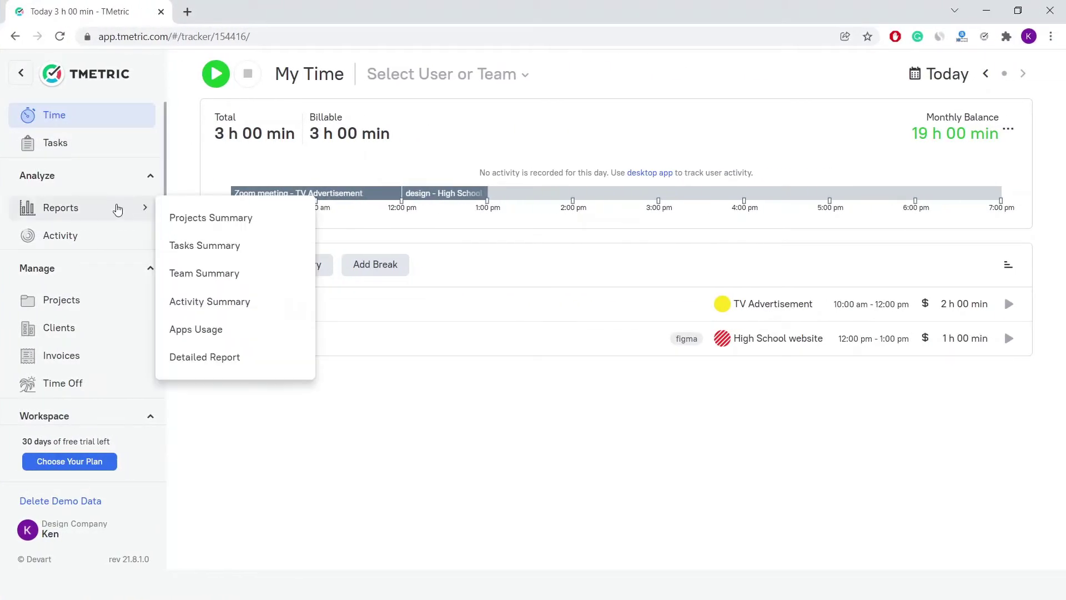
{"action": "left_click", "coordinate": [271, 219]}
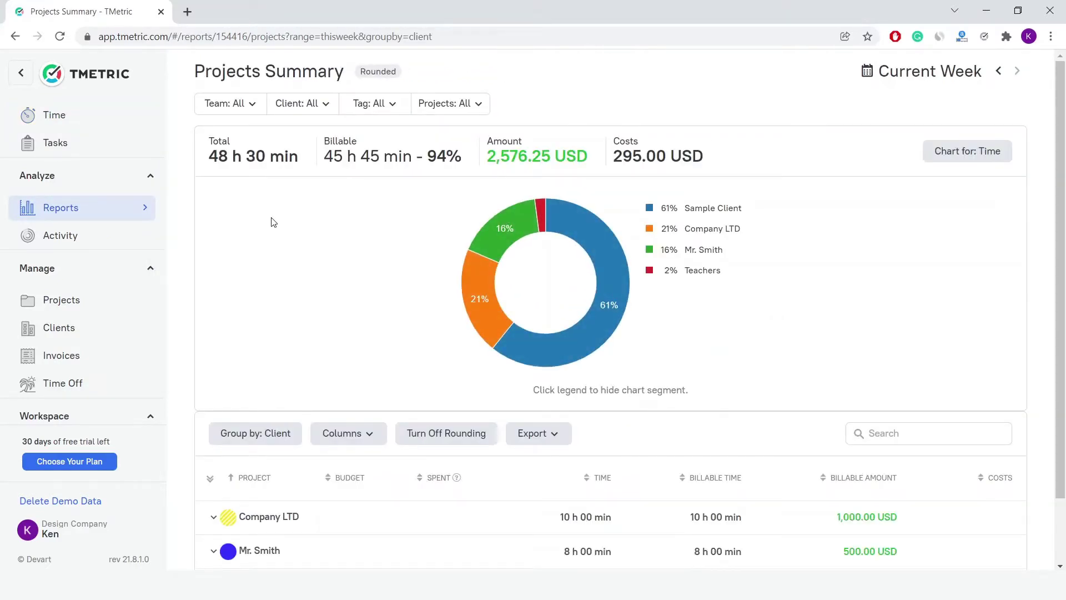
{"action": "scroll", "coordinate": [273, 222], "scroll_direction": "down", "scroll_amount": 2}
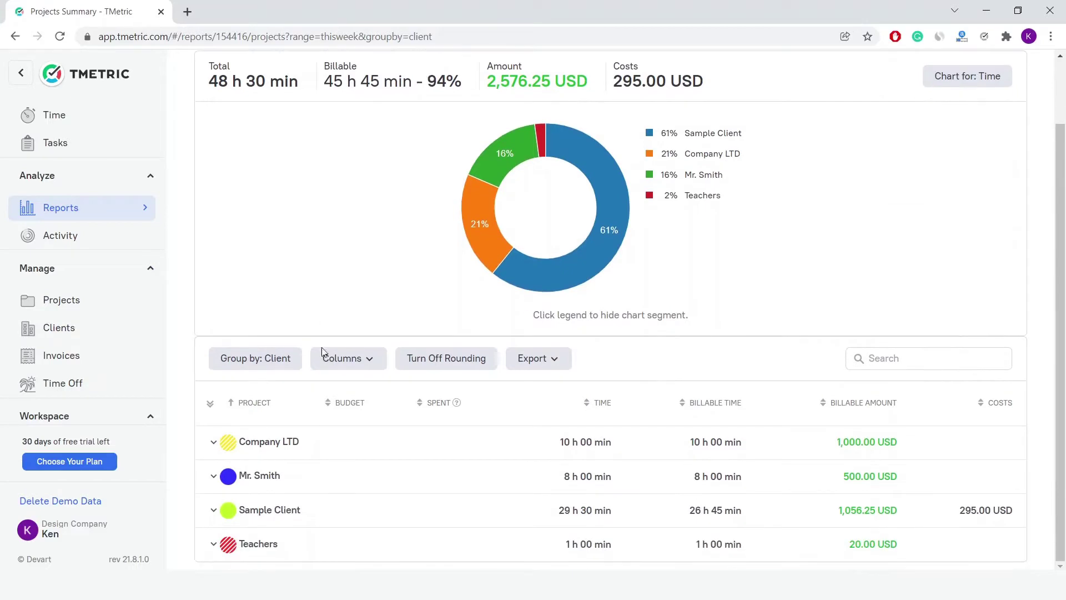
{"action": "left_click", "coordinate": [367, 443]}
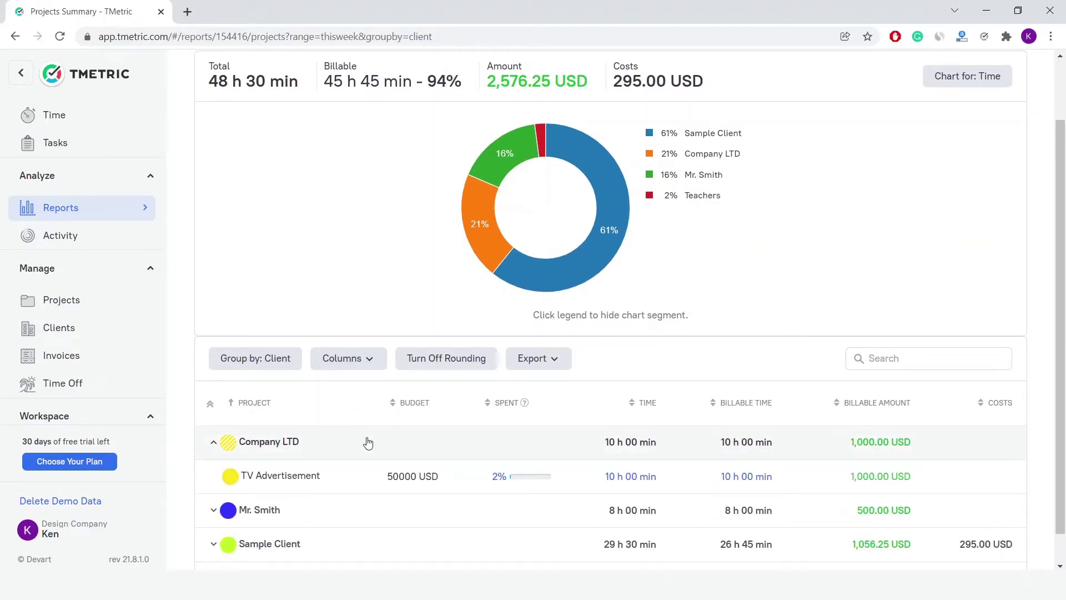
{"action": "left_click", "coordinate": [145, 212]}
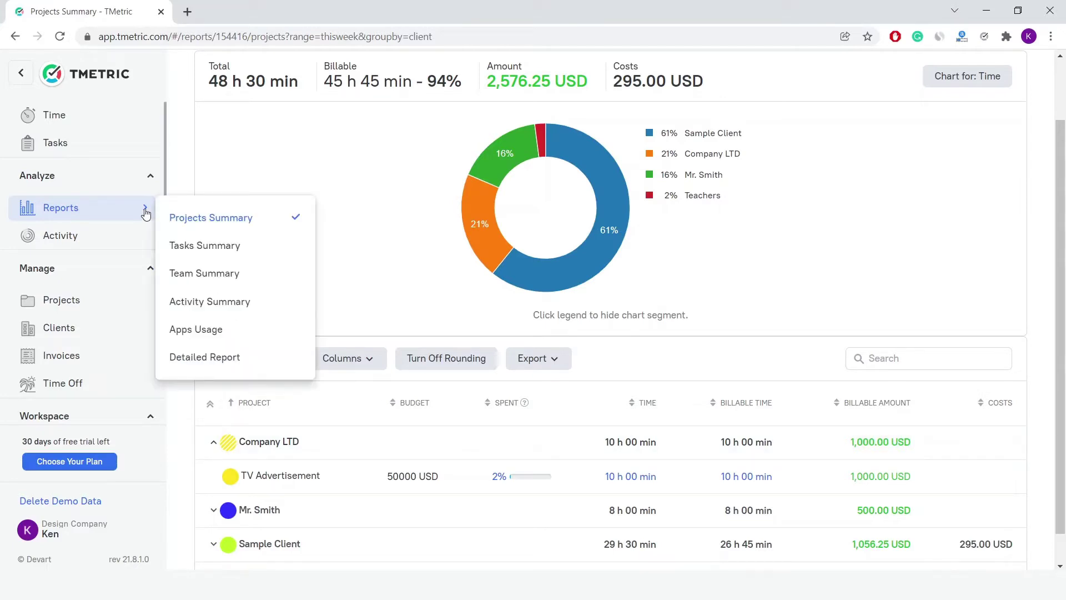
- Switch to the Tasks Summary report and expand the first user's row to list their tasks
{"action": "left_click", "coordinate": [257, 246]}
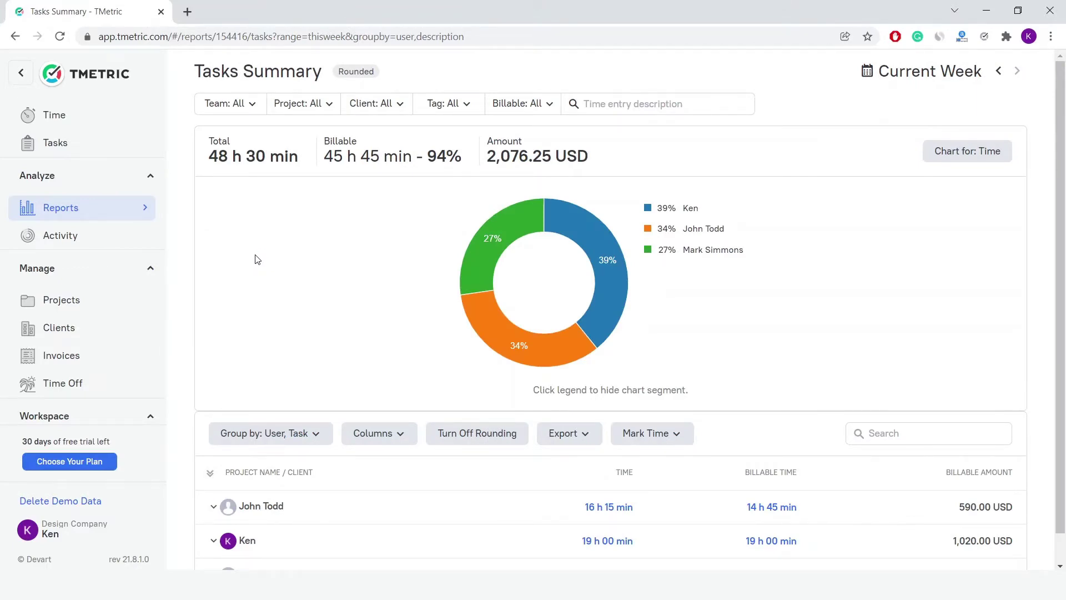
{"action": "scroll", "coordinate": [257, 260], "scroll_direction": "down", "scroll_amount": 1}
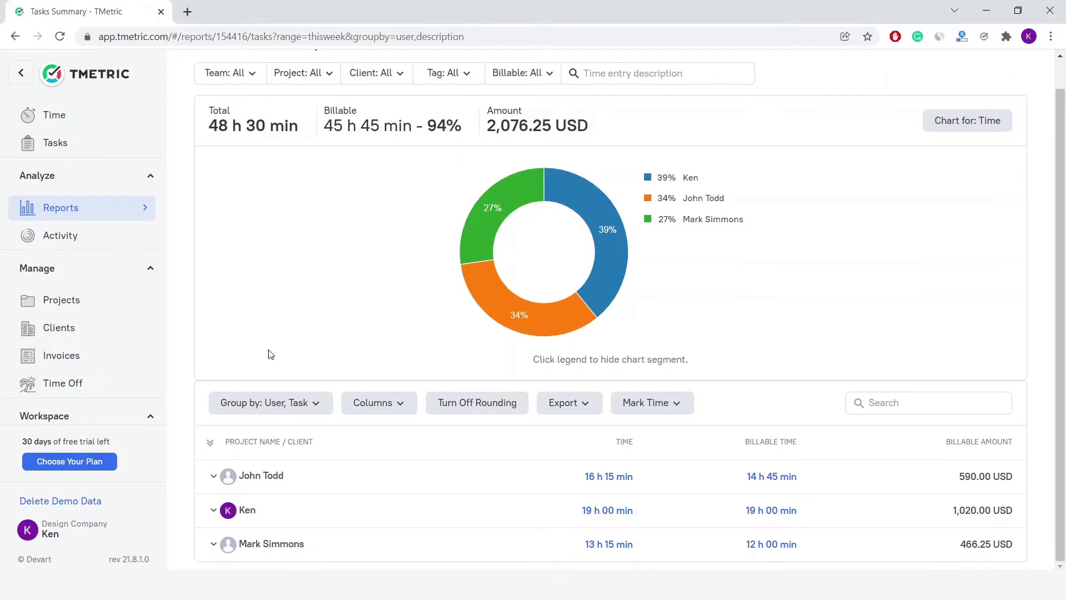
{"action": "left_click", "coordinate": [290, 472]}
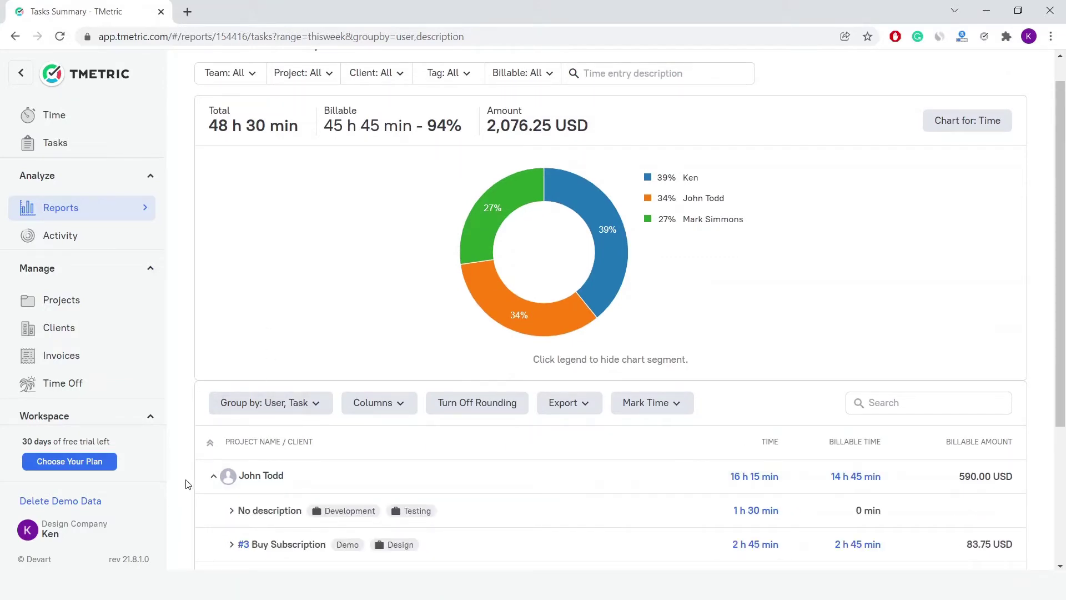
{"action": "scroll", "coordinate": [186, 484], "scroll_direction": "down", "scroll_amount": 4}
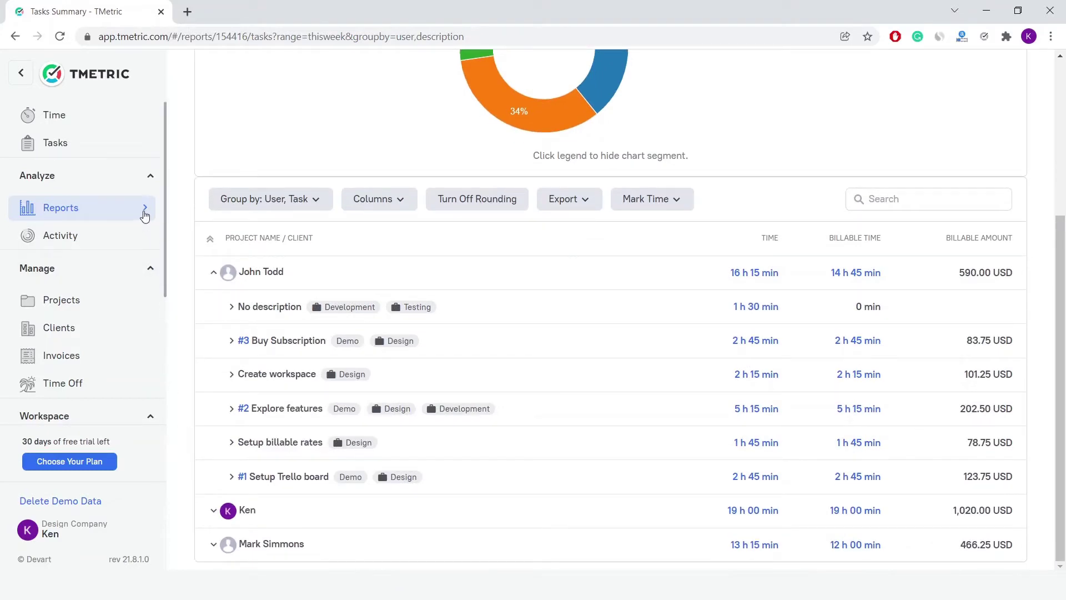
- Open the Team Summary report and check its Columns and Team: All filter options without changes
{"action": "mouse_move", "coordinate": [146, 209]}
{"action": "left_click", "coordinate": [245, 275]}
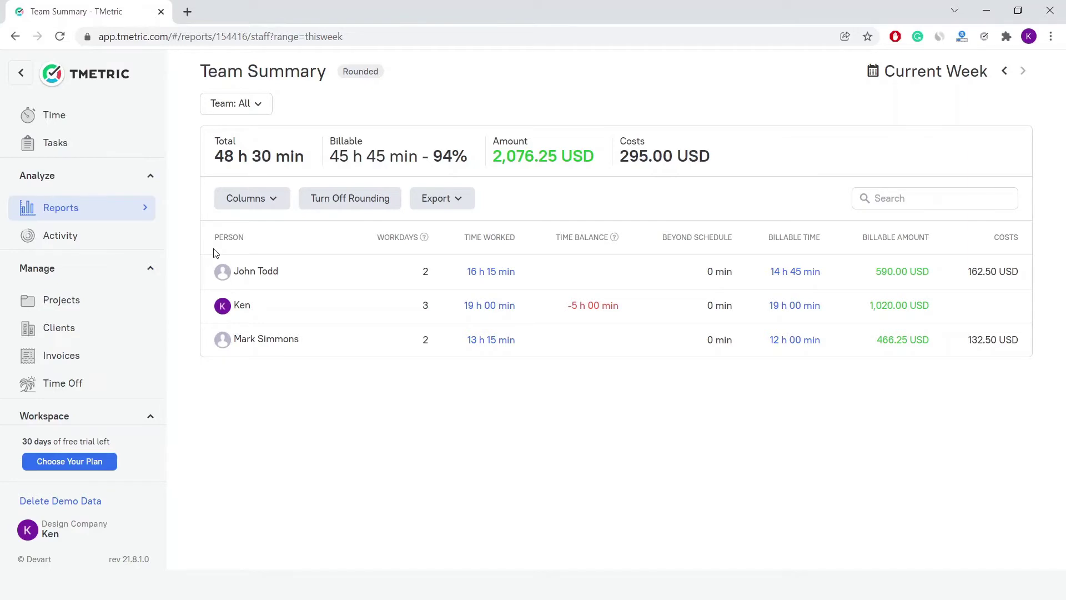
{"action": "left_click", "coordinate": [276, 204]}
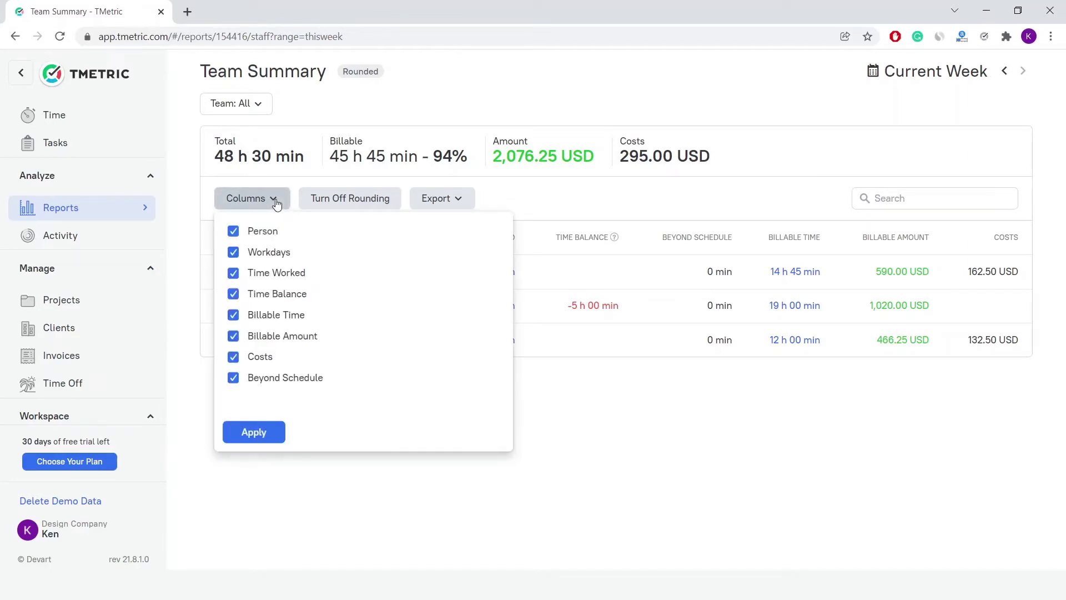
{"action": "left_click", "coordinate": [276, 204]}
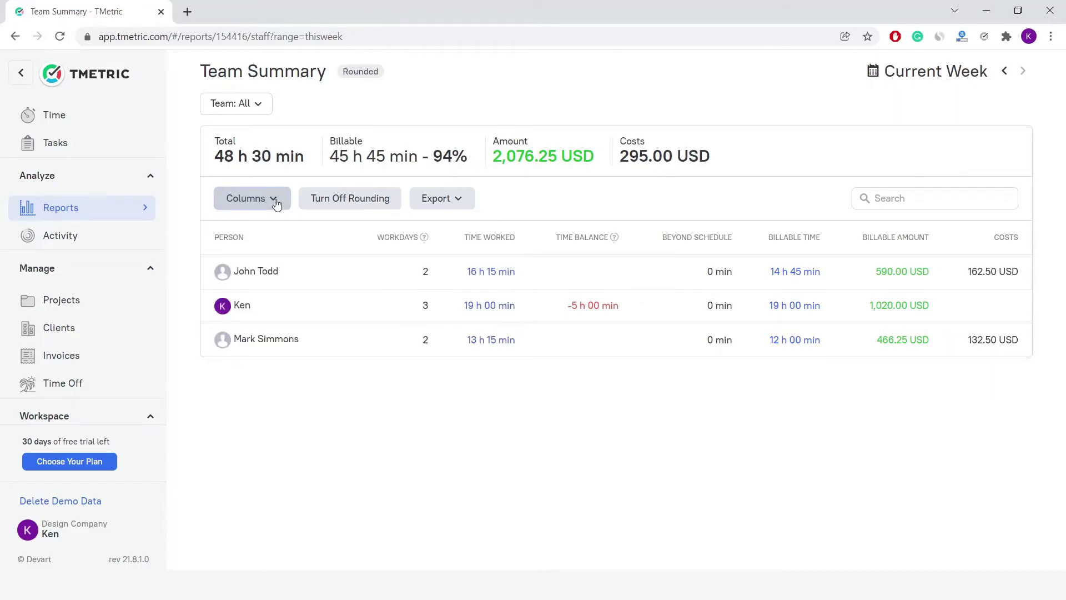
{"action": "left_click", "coordinate": [259, 108]}
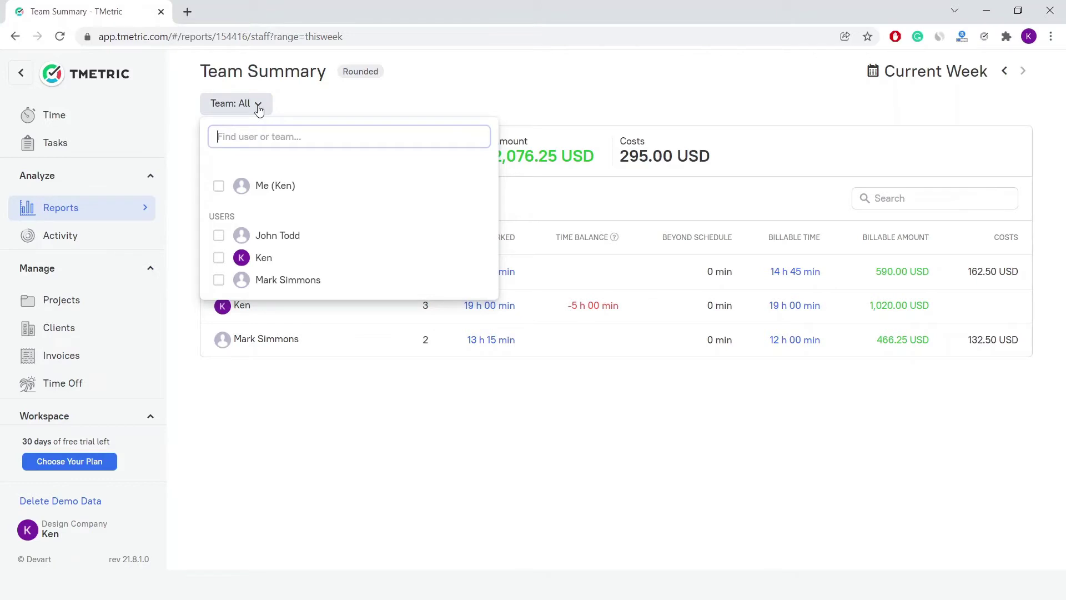
{"action": "left_click", "coordinate": [259, 110]}
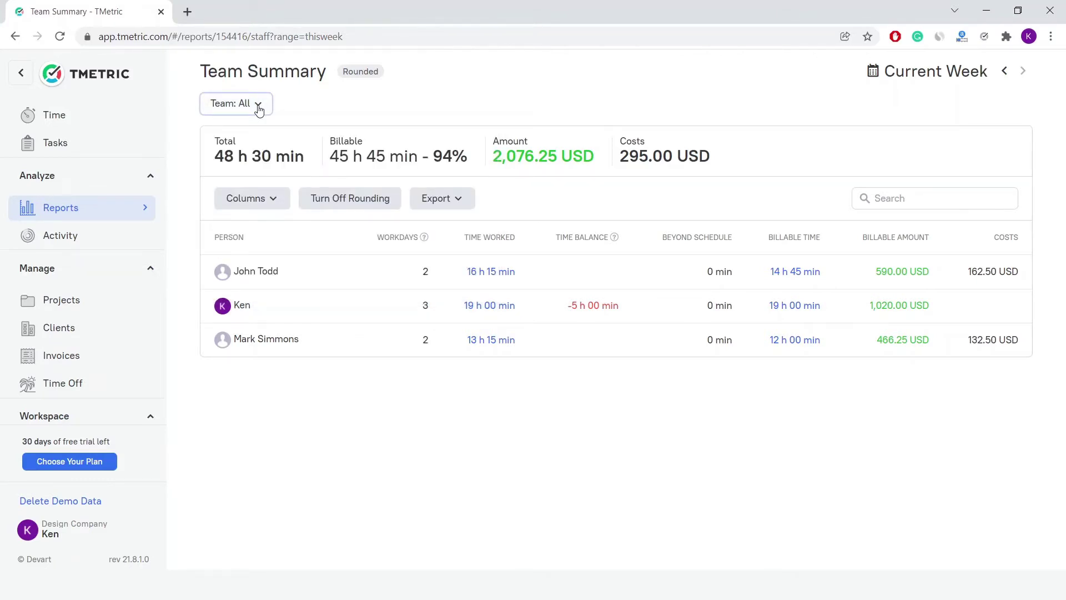
{"action": "left_click", "coordinate": [140, 205]}
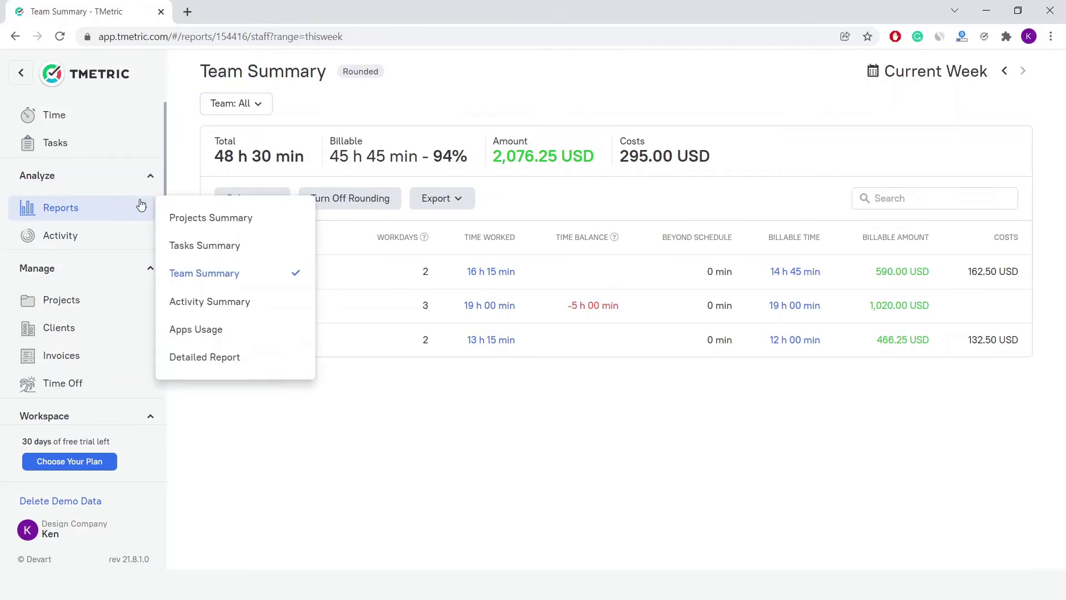
- Open Activity Summary with absolute time values and view the first person's timer-versus-manual chart
{"action": "left_click", "coordinate": [245, 300]}
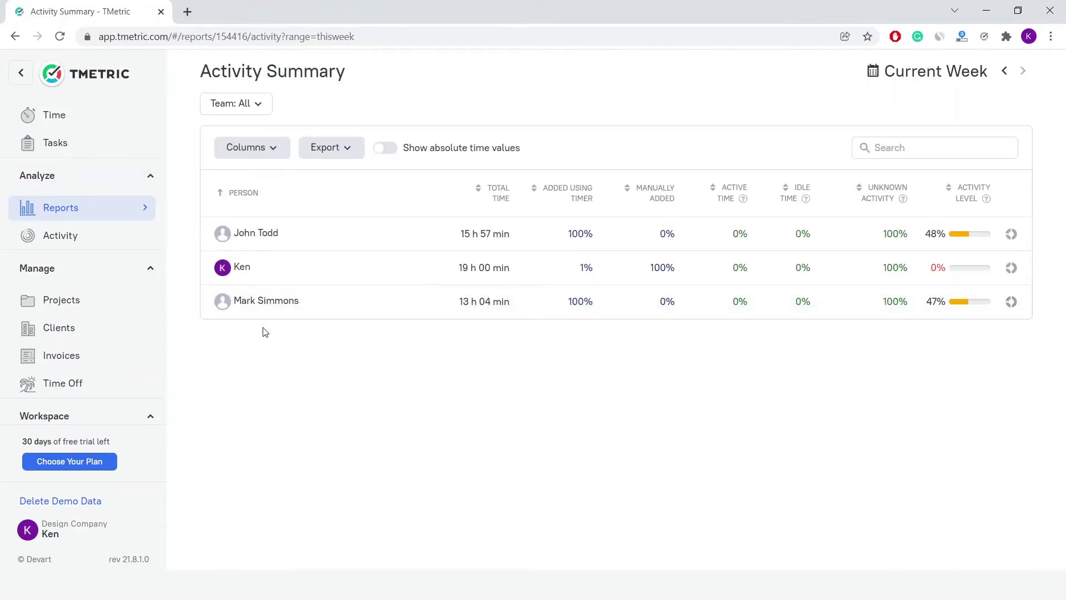
{"action": "left_click", "coordinate": [388, 150]}
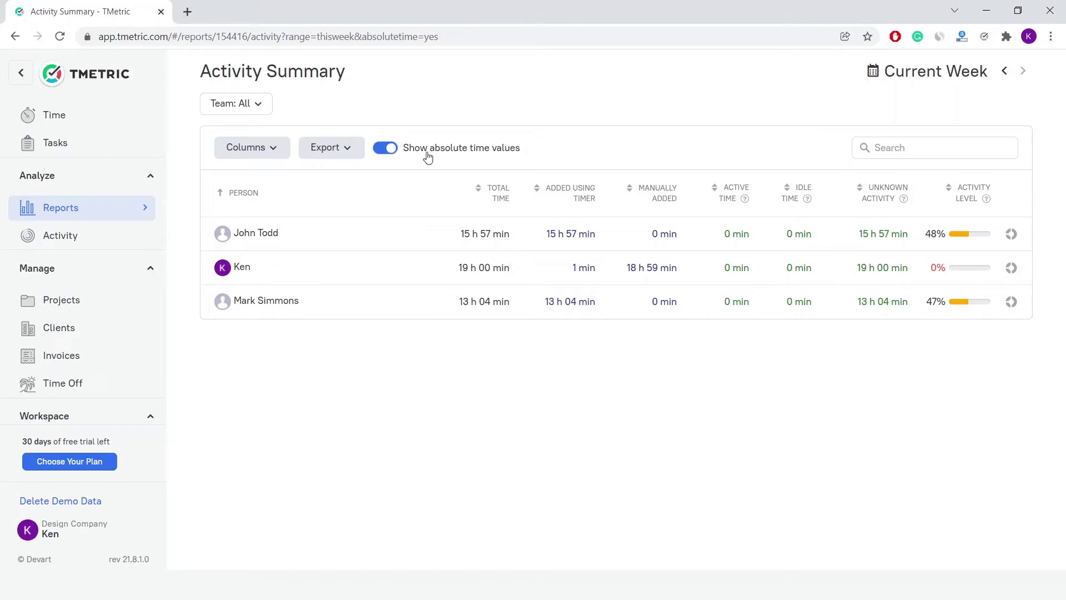
{"action": "left_click", "coordinate": [1012, 234]}
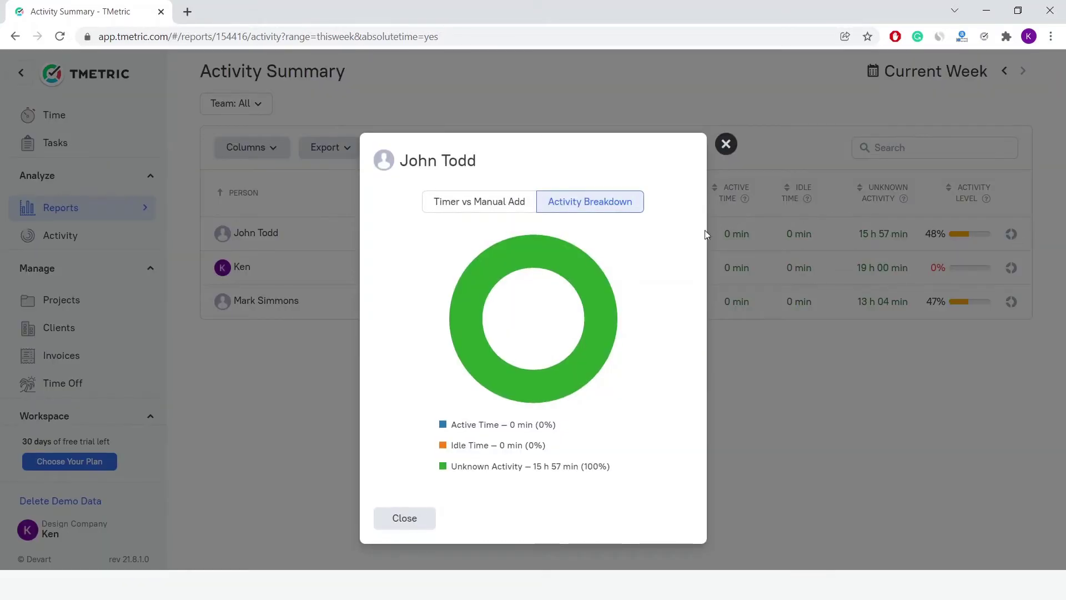
{"action": "left_click", "coordinate": [511, 205]}
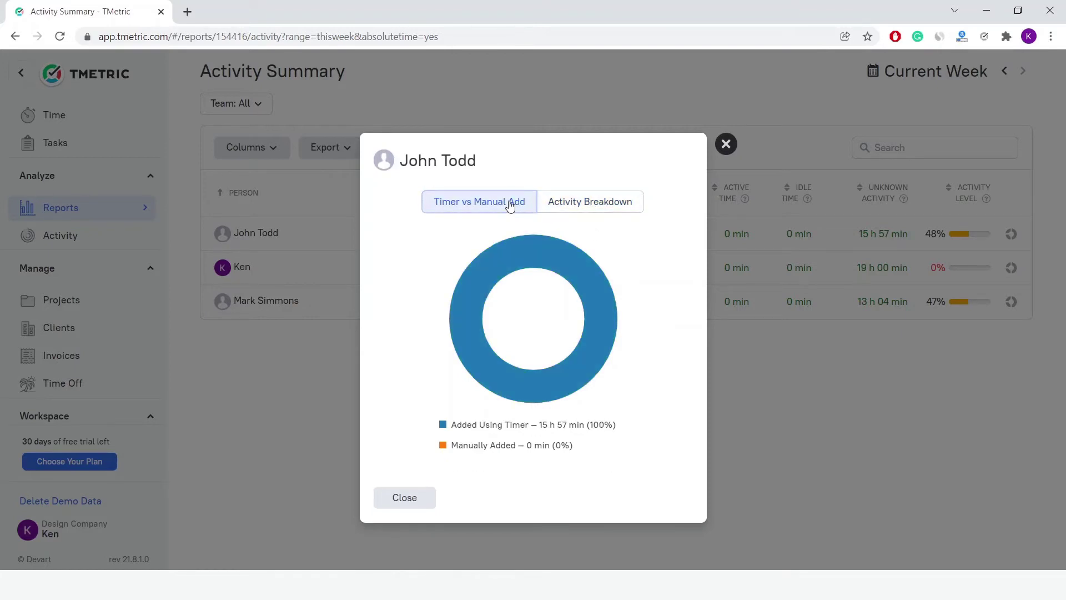
{"action": "left_click", "coordinate": [725, 144]}
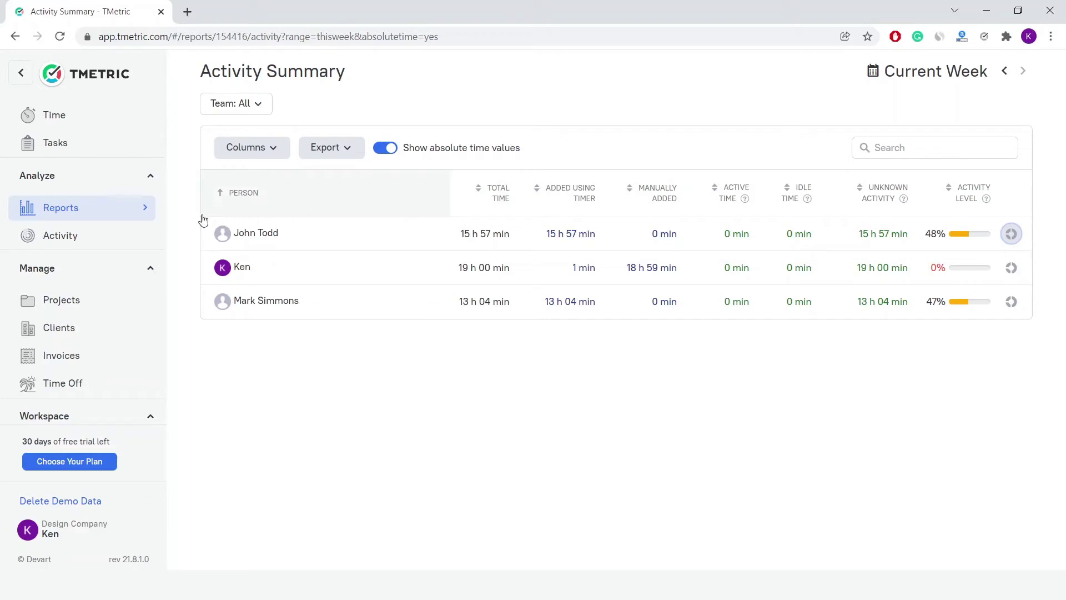
- Open the Detailed Report and expand Monday 12/13/2021's Sample Project to list its time entries
{"action": "left_click", "coordinate": [146, 212]}
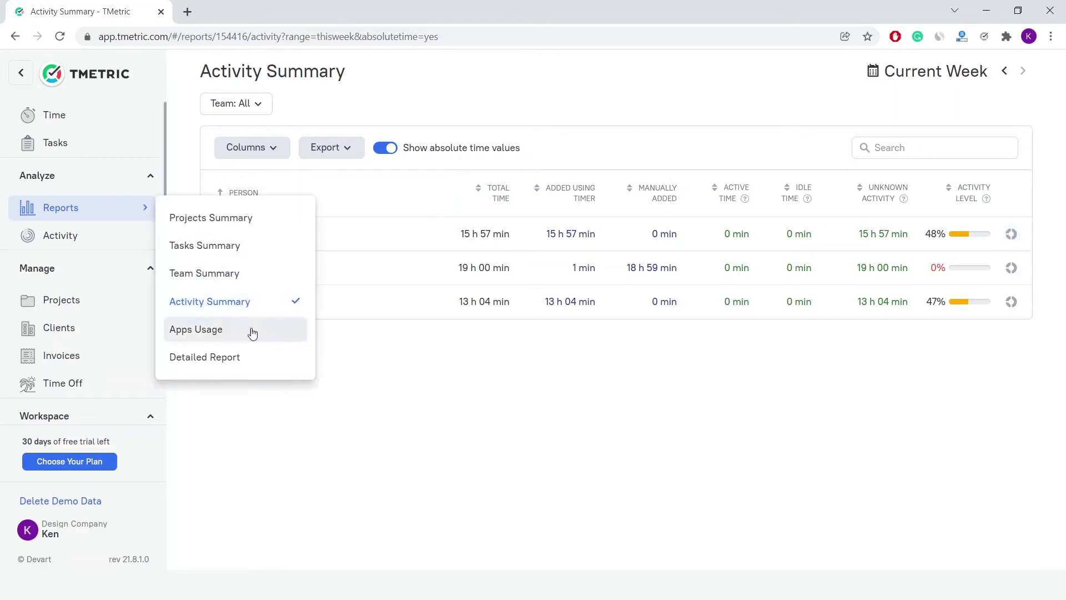
{"action": "left_click", "coordinate": [265, 364]}
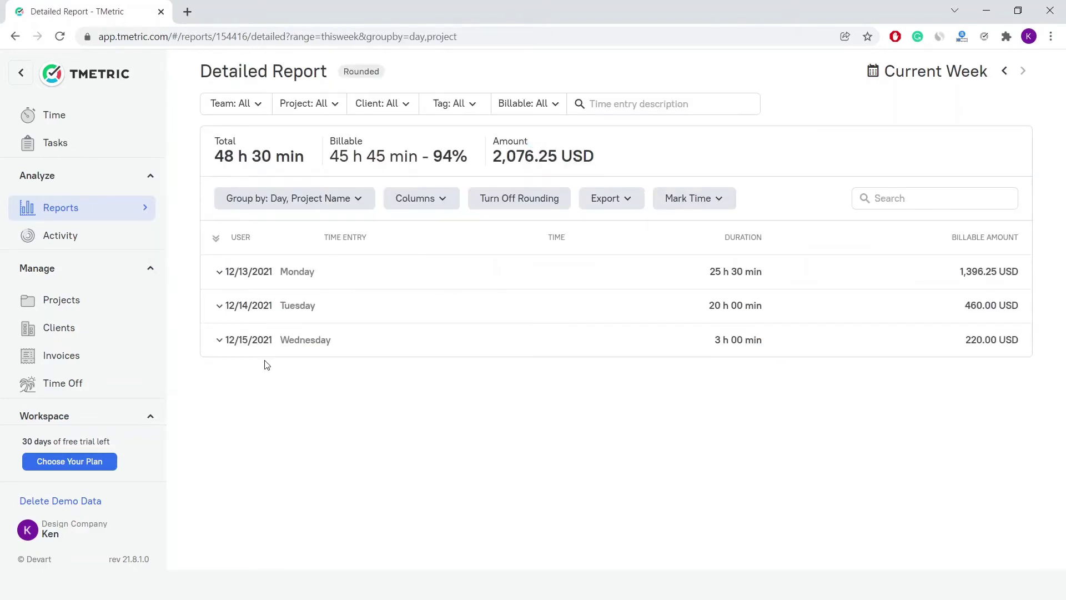
{"action": "left_click", "coordinate": [385, 281]}
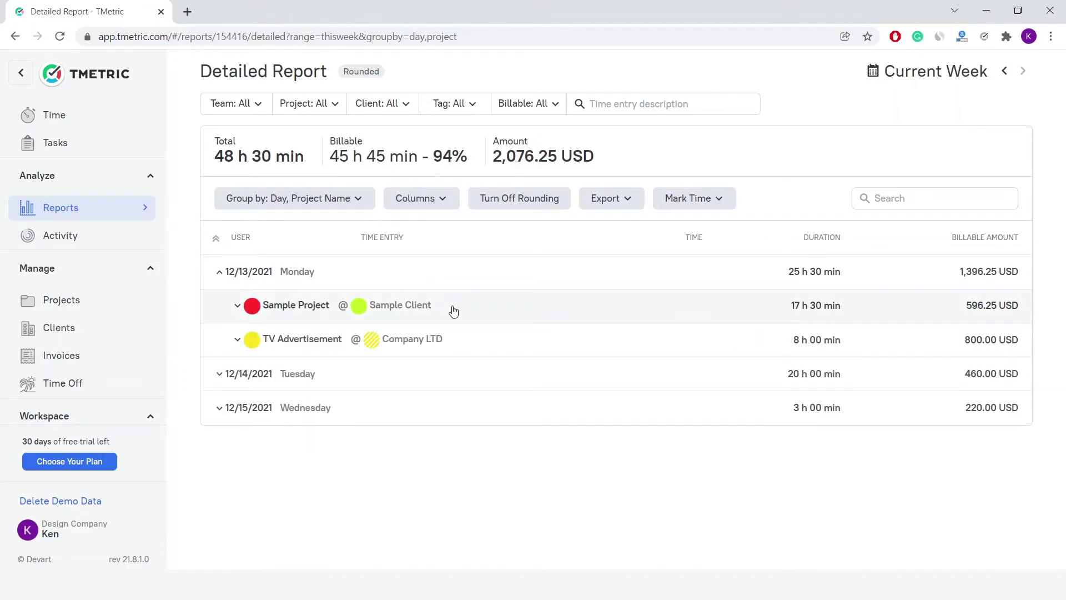
{"action": "left_click", "coordinate": [453, 312]}
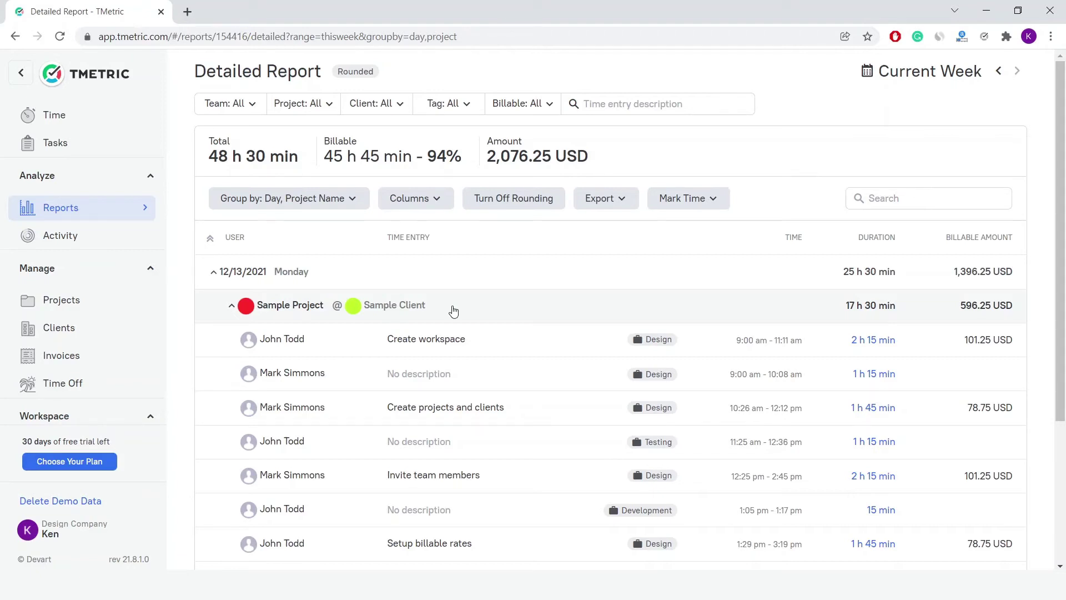
{"action": "mouse_move", "coordinate": [146, 213]}
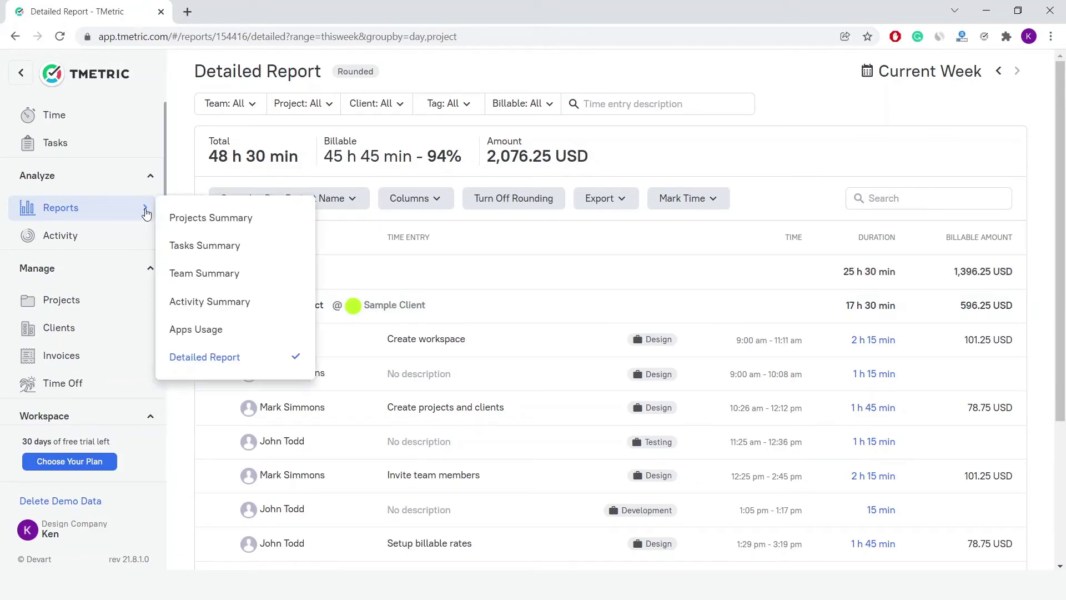
- Open the Apps Usage report and expand the first member's row to see time per application
{"action": "left_click", "coordinate": [252, 331]}
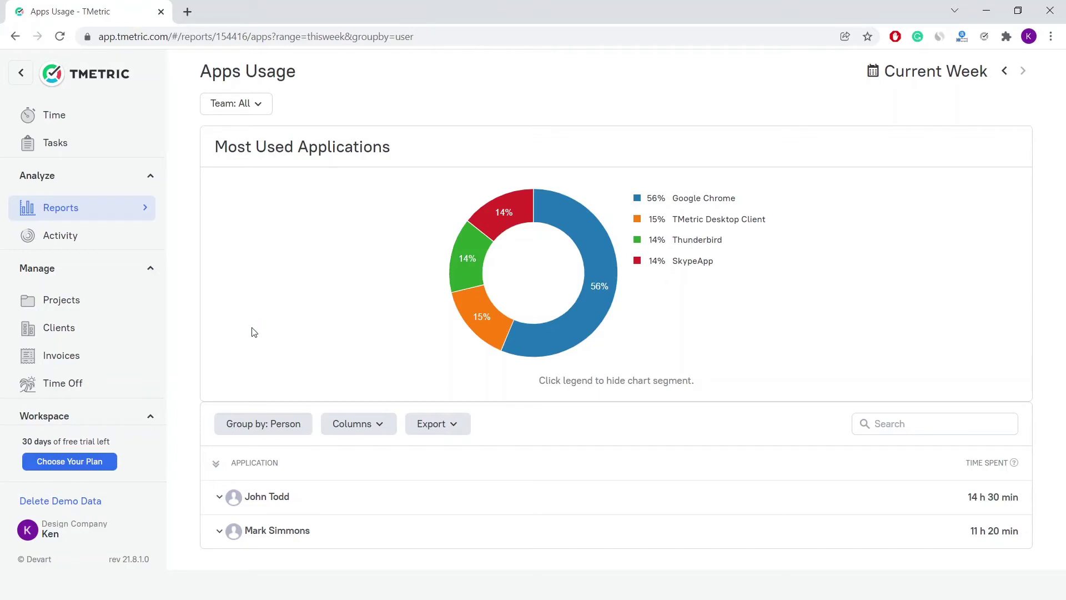
{"action": "left_click", "coordinate": [322, 508]}
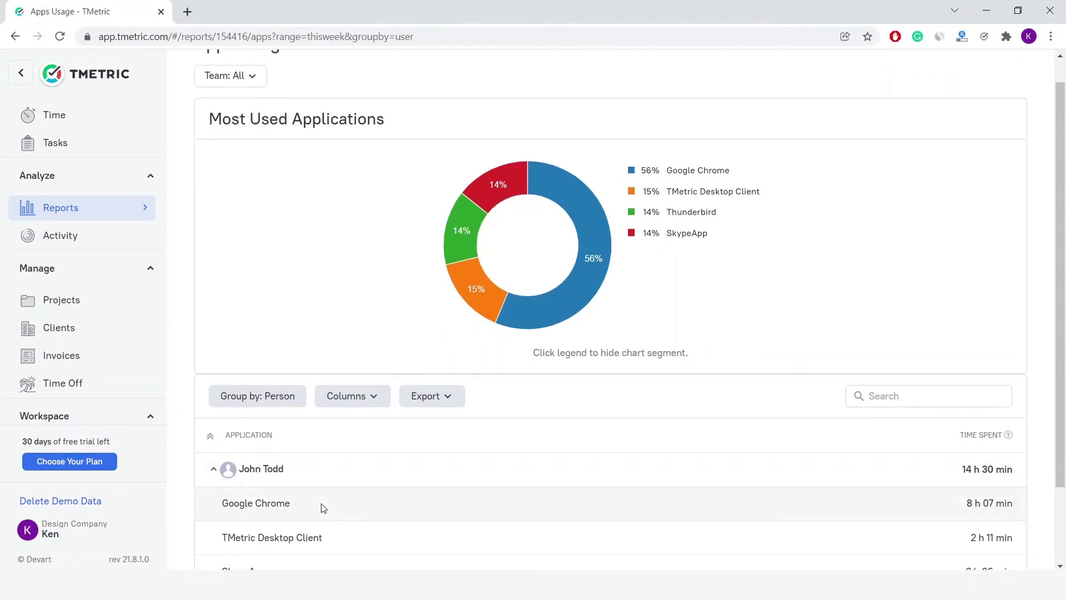
{"action": "scroll", "coordinate": [322, 508], "scroll_direction": "down", "scroll_amount": 2}
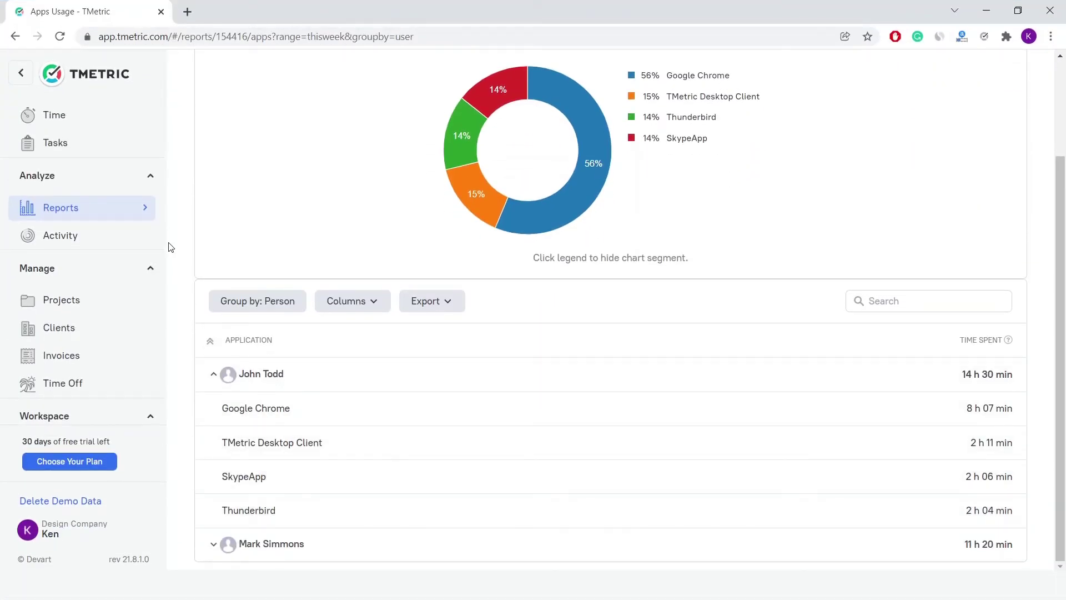
{"action": "left_click", "coordinate": [148, 221]}
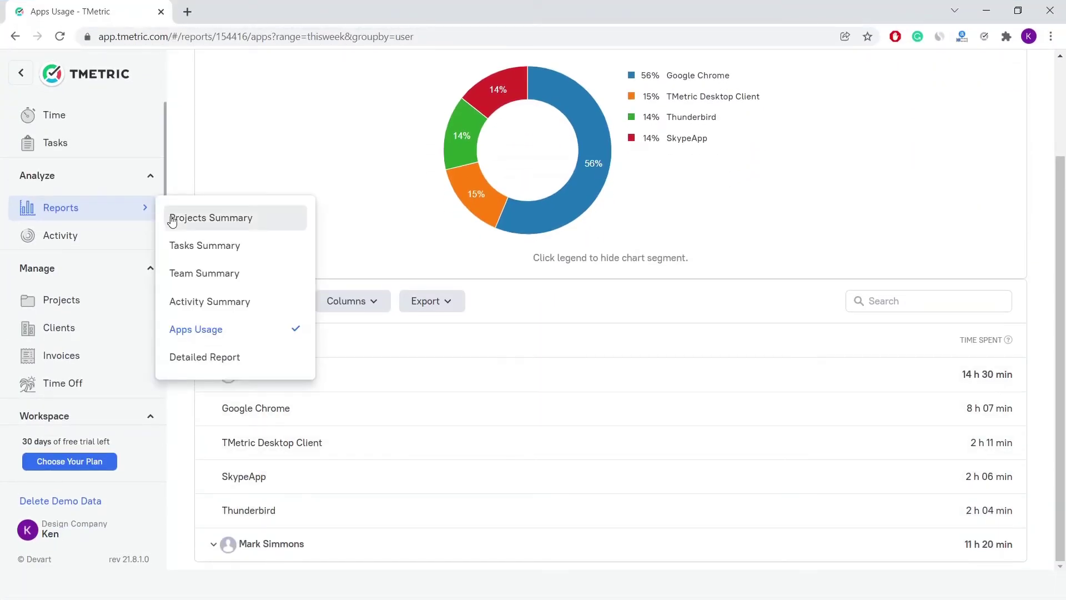
- Switch to Projects Summary and change its date range from Current Week to Current Month
{"action": "left_click", "coordinate": [189, 221]}
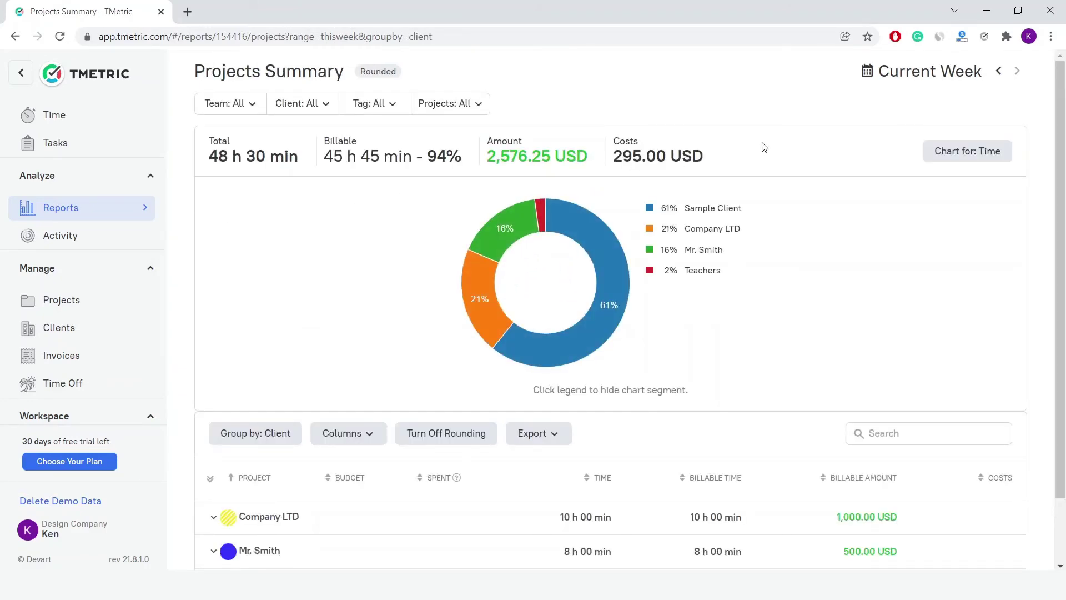
{"action": "left_click", "coordinate": [886, 81]}
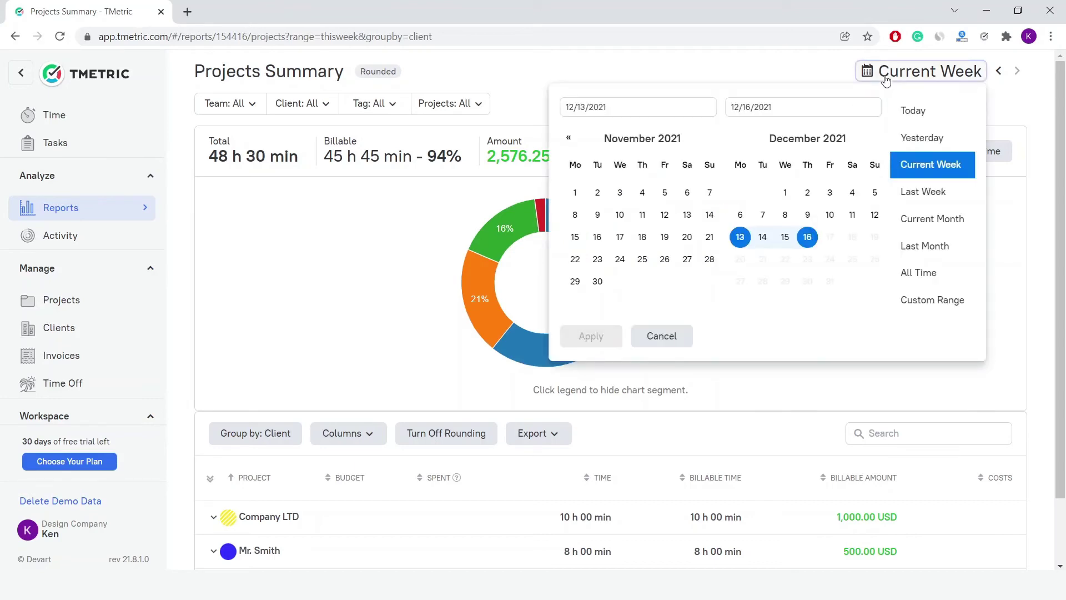
{"action": "left_click", "coordinate": [927, 220]}
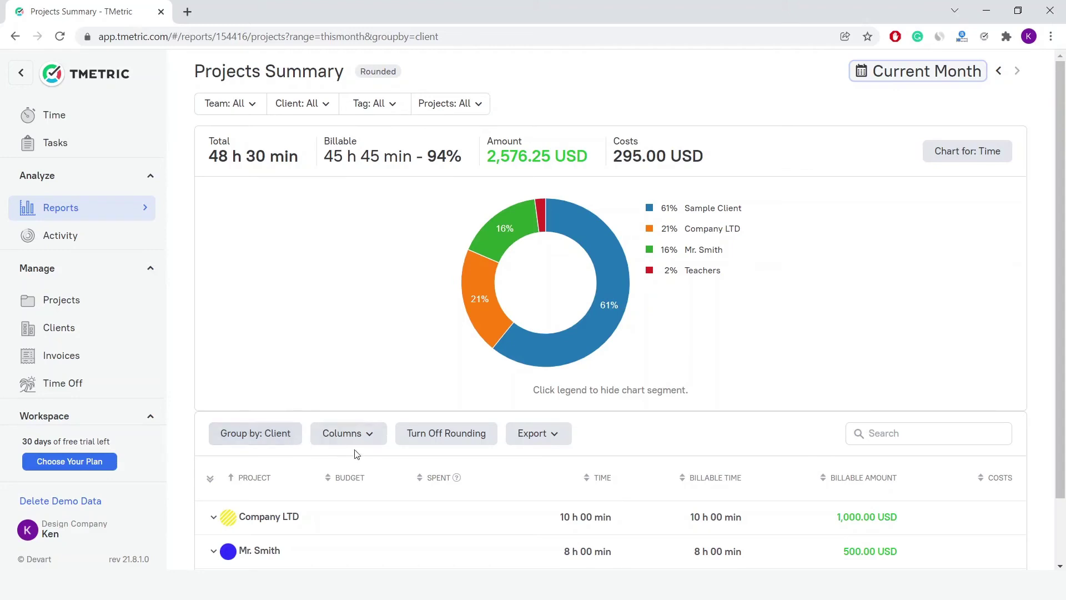
{"action": "left_click", "coordinate": [564, 436]}
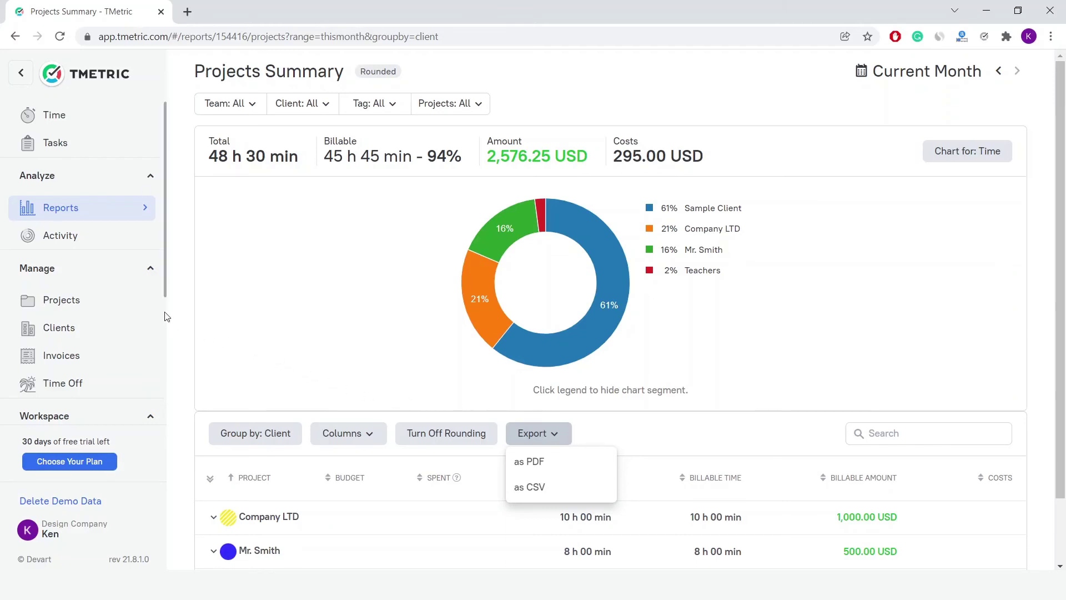
- Scroll the sidebar down with the 'as PDF' and 'as CSV' export options shown
{"action": "scroll", "coordinate": [165, 312], "scroll_direction": "down", "scroll_amount": 4}
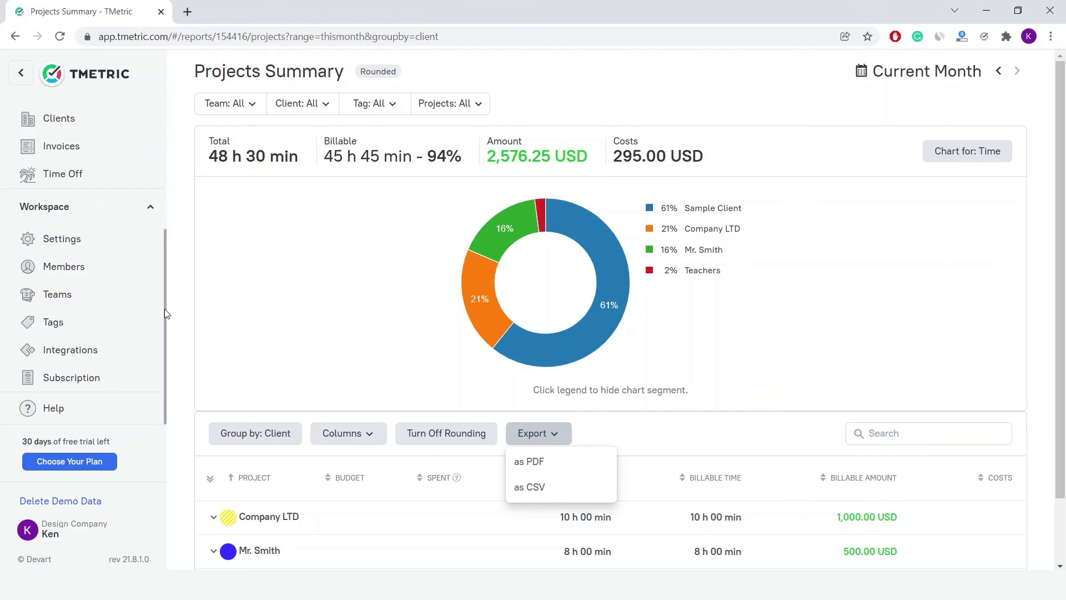
- In workspace Settings, keep report rounding to the nearest 15 minutes and start/end times shown
{"action": "left_click", "coordinate": [107, 251]}
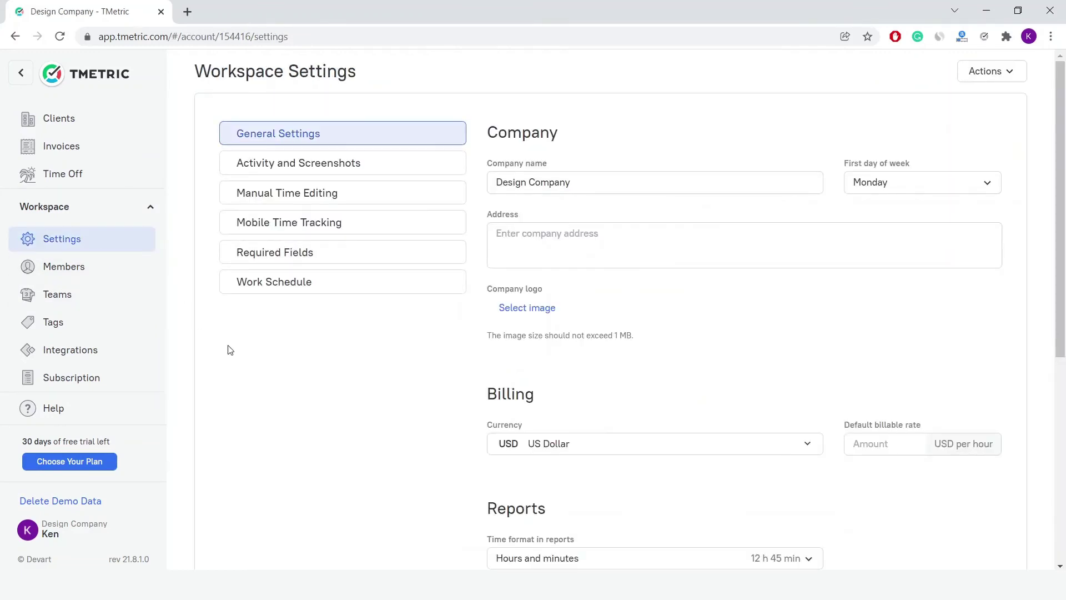
{"action": "scroll", "coordinate": [230, 350], "scroll_direction": "down", "scroll_amount": 5}
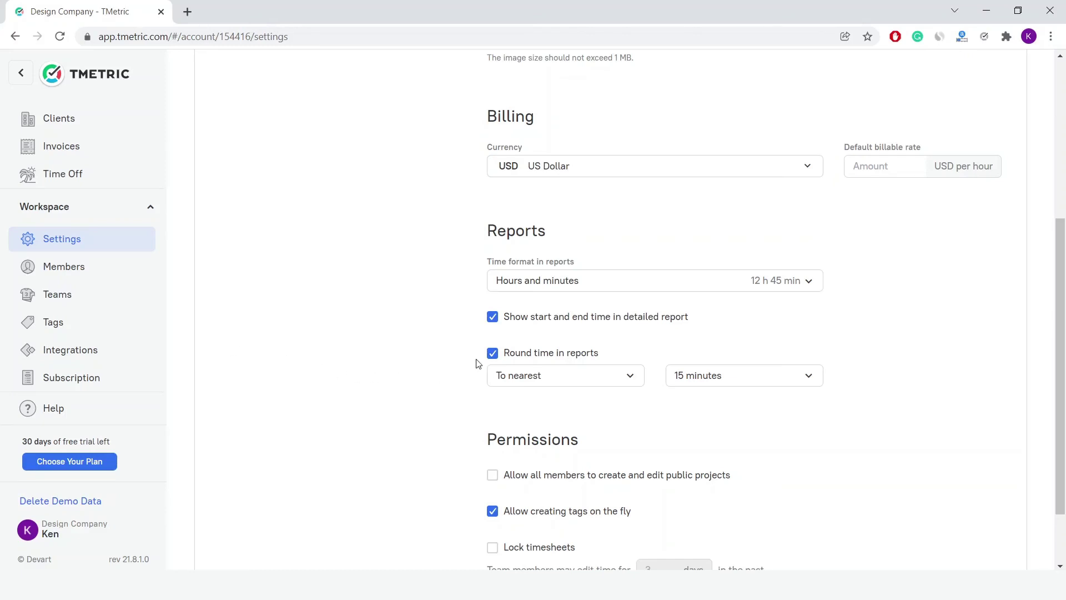
{"action": "left_click", "coordinate": [492, 356]}
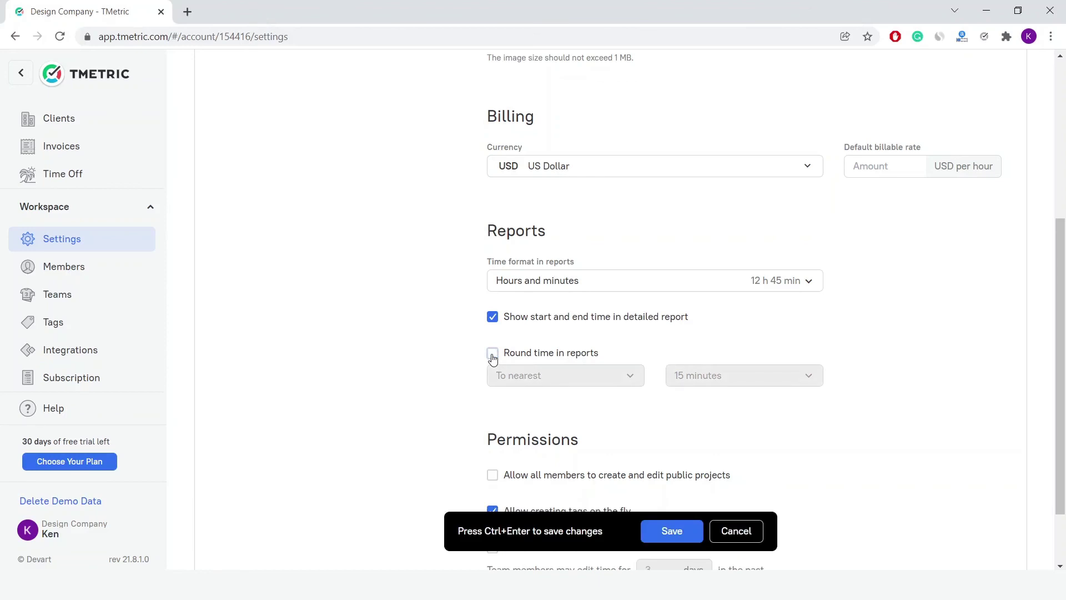
{"action": "left_click", "coordinate": [494, 355]}
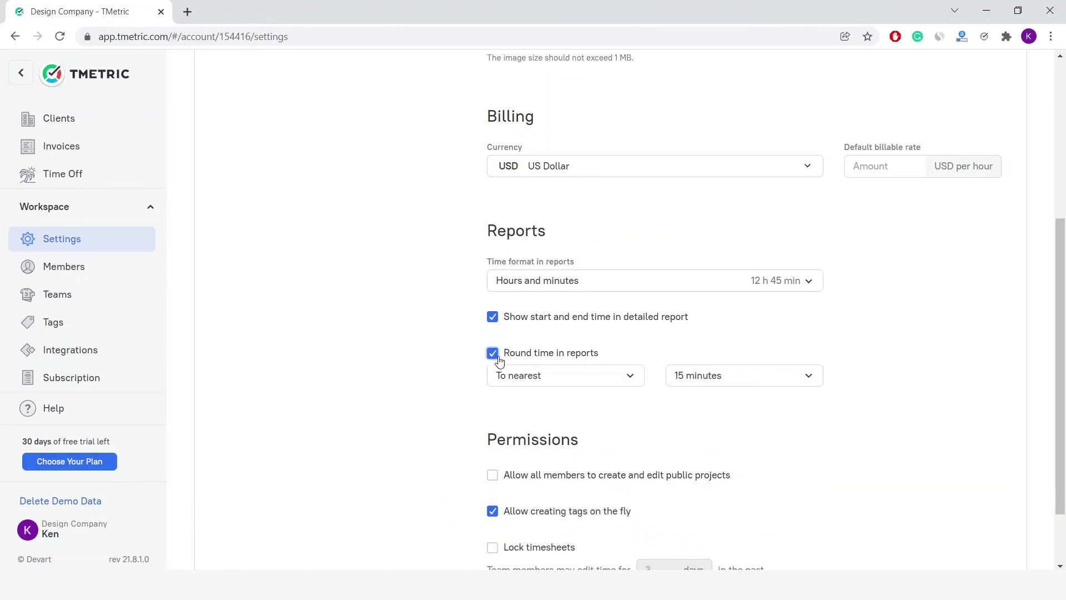
{"action": "left_click", "coordinate": [634, 377]}
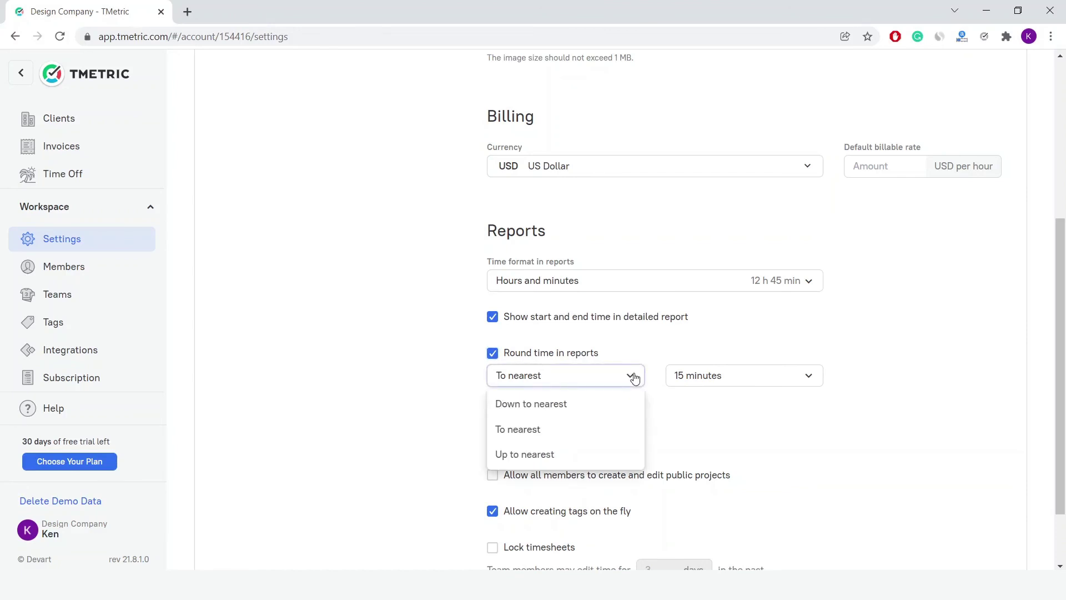
{"action": "left_click", "coordinate": [635, 377]}
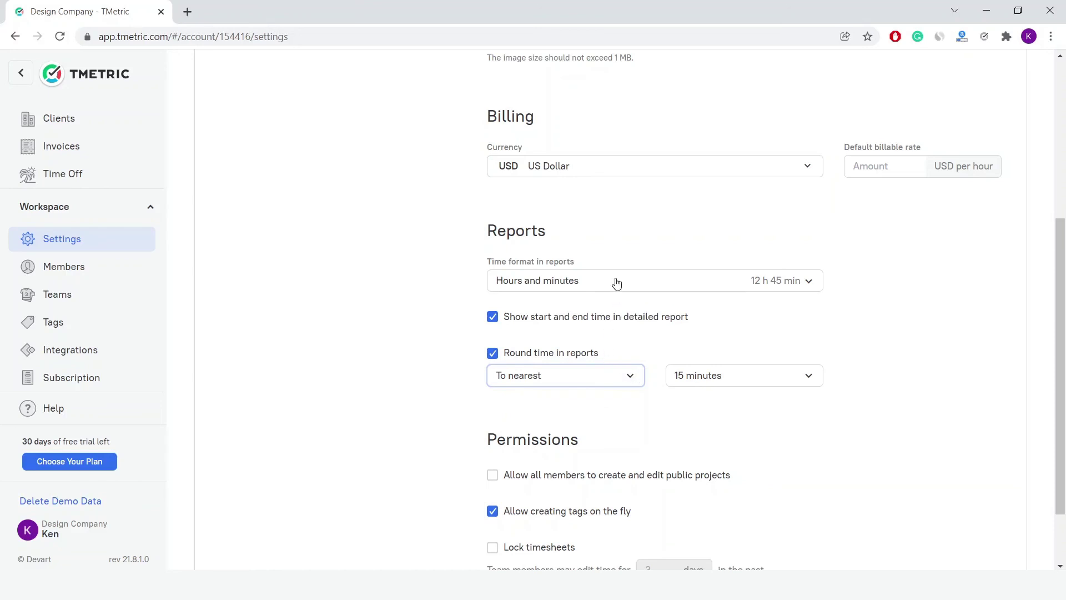
{"action": "left_click", "coordinate": [493, 319]}
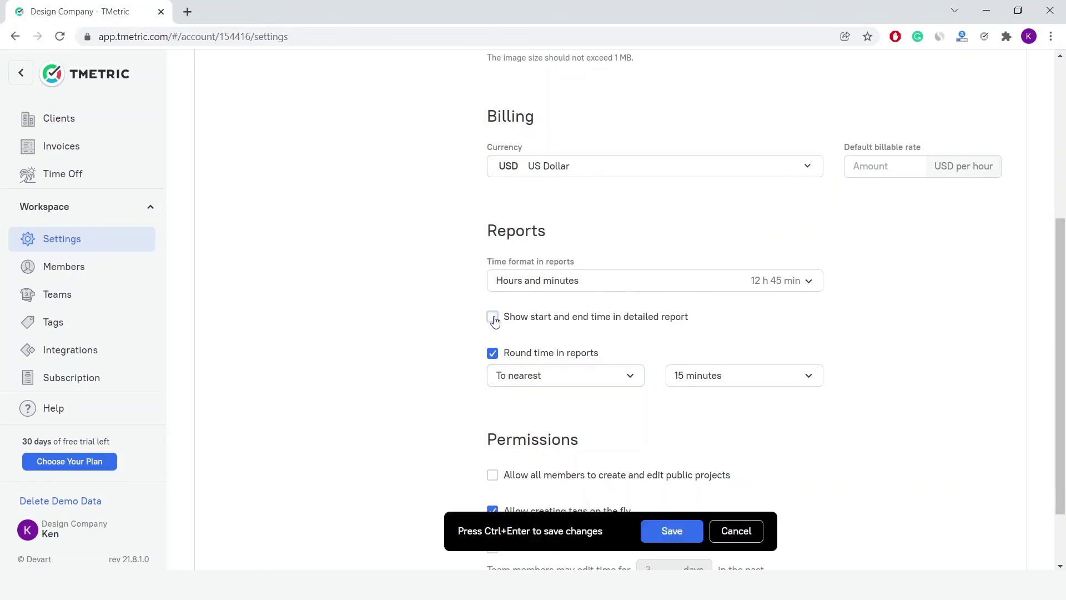
{"action": "left_click", "coordinate": [493, 318]}
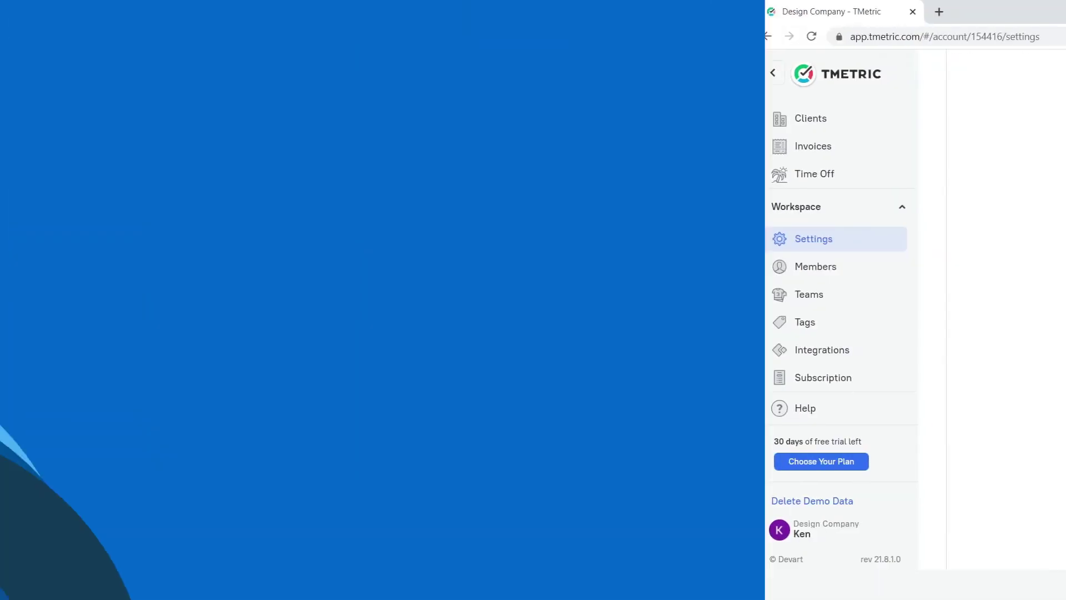